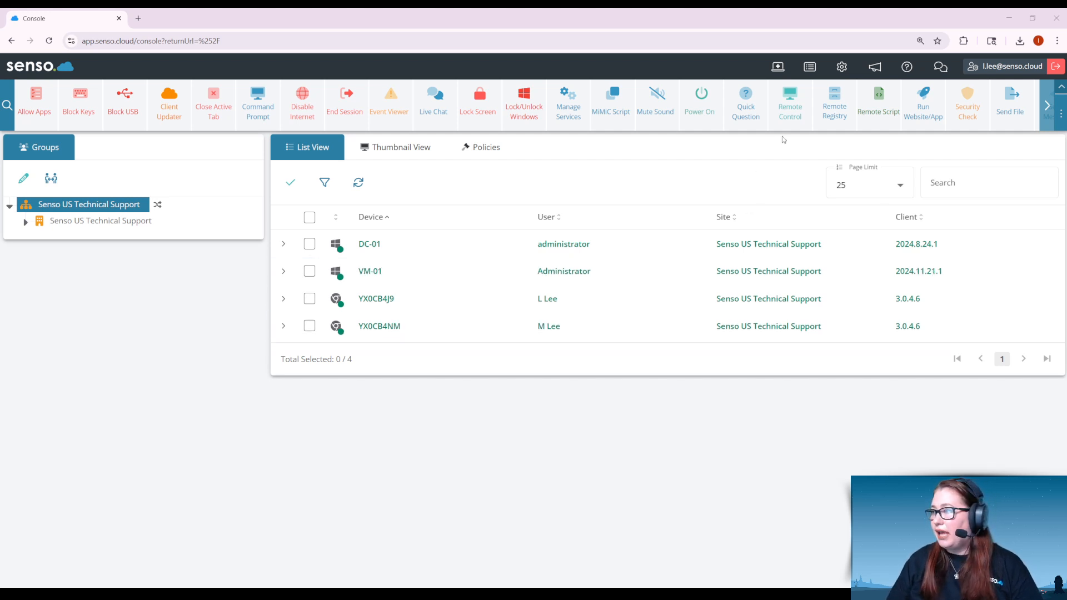
Step: Download the Windows client installer from the Admin Centre's downloads and check the finished download
left_click(844, 71)
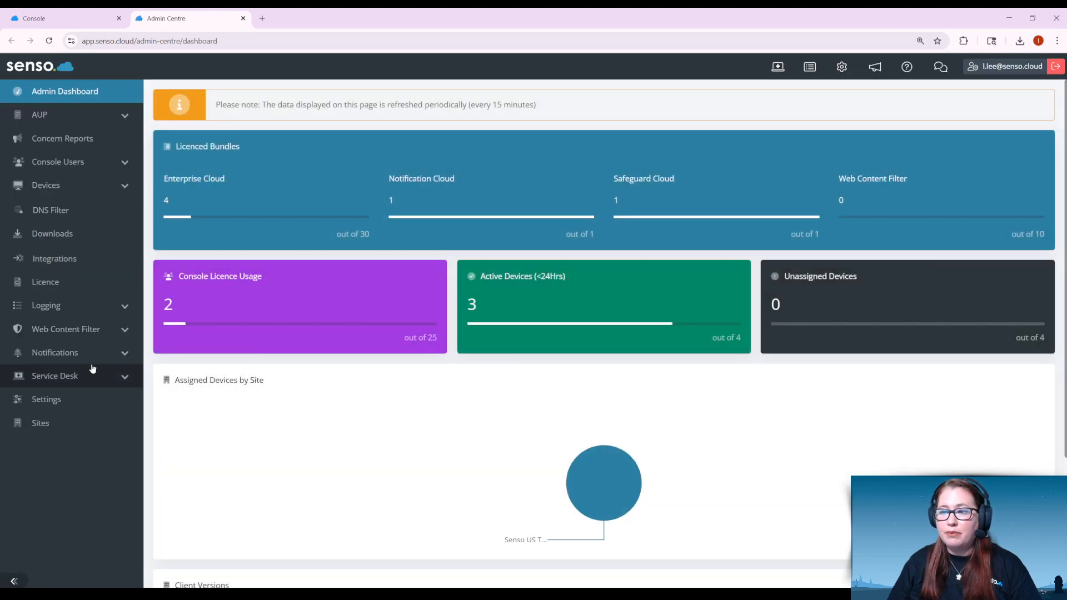
left_click(69, 238)
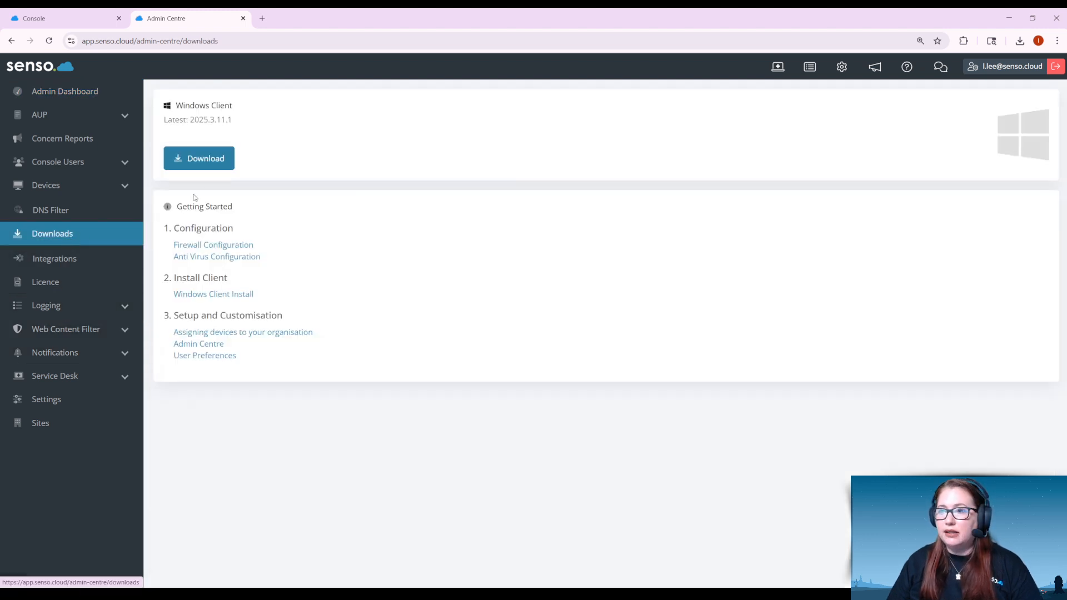
left_click(209, 161)
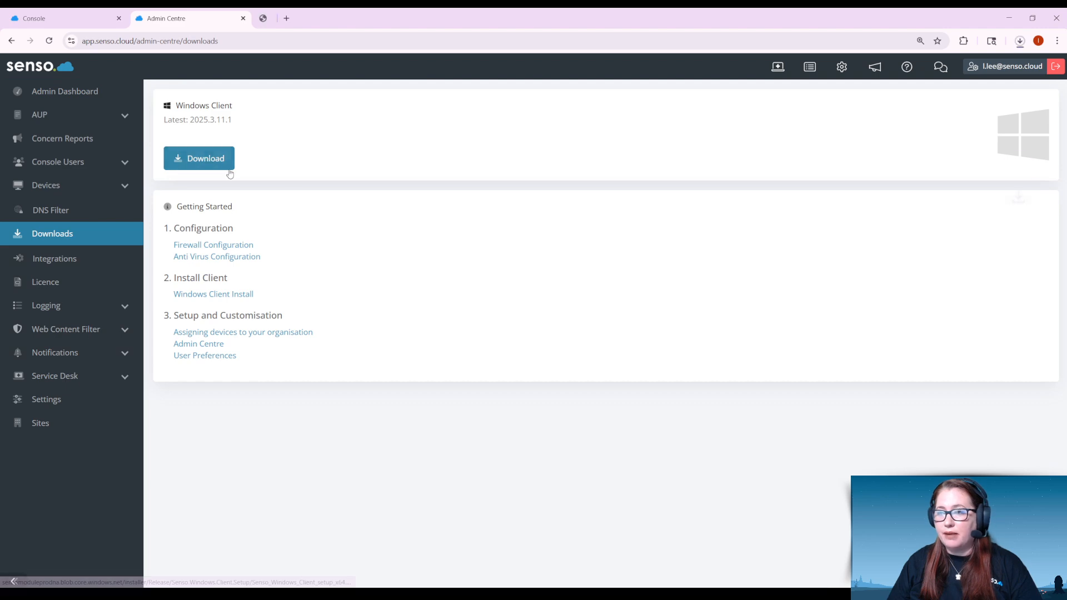
left_click(1020, 42)
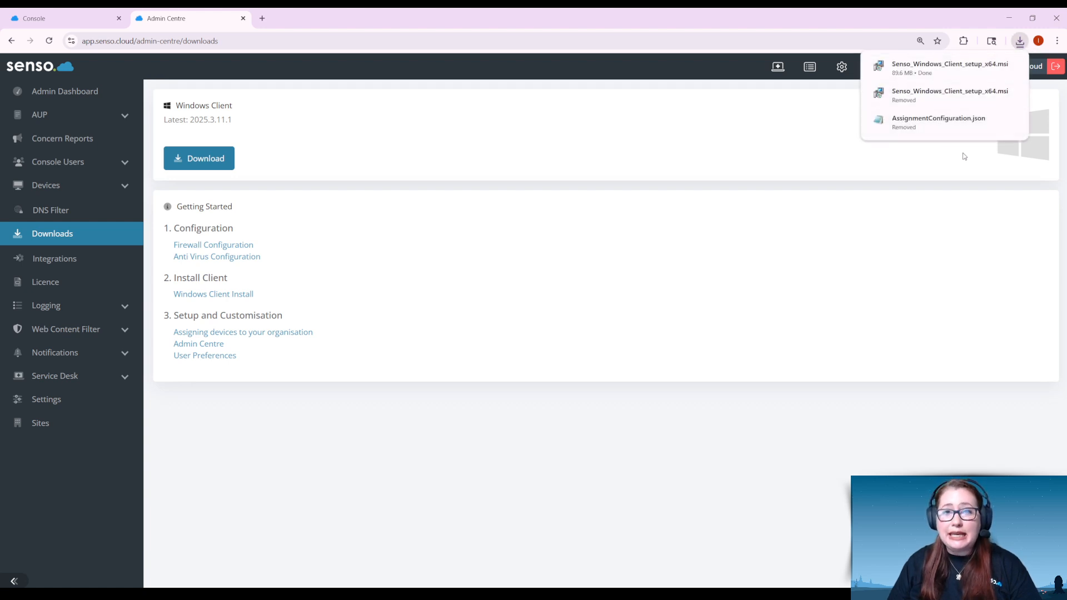
Step: Review the licence page image, the site's assignment key in the Admin Centre, and the matching site group in the console
left_click(970, 22)
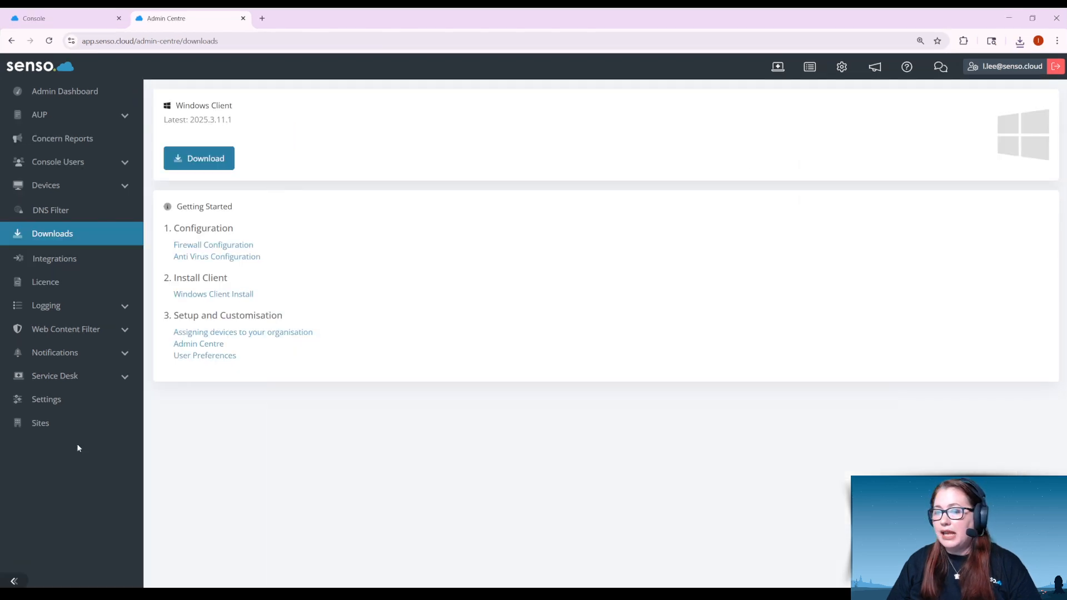
left_click(78, 423)
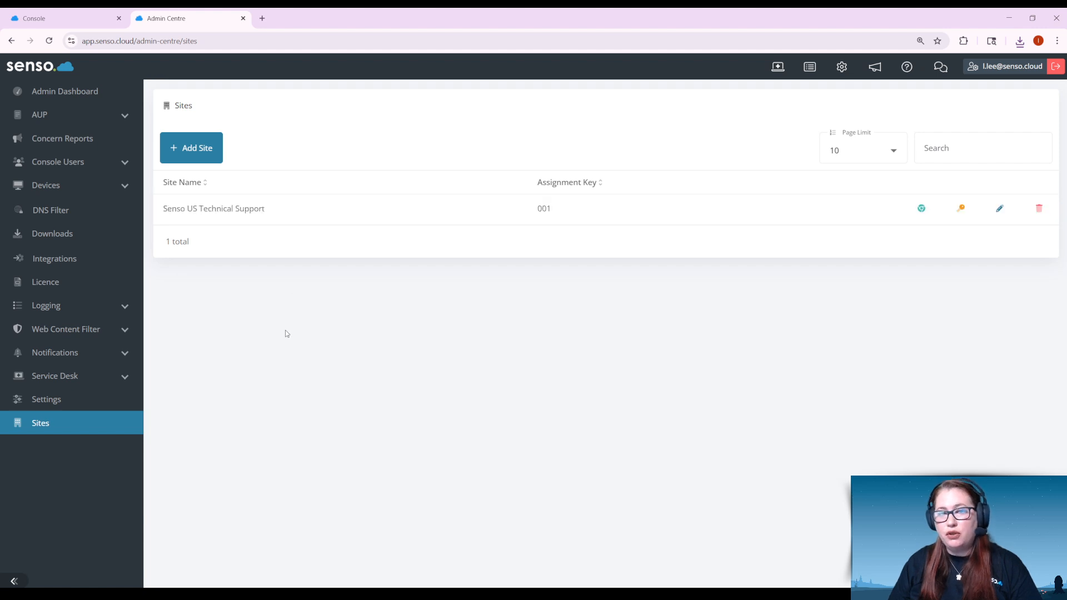
left_click(86, 20)
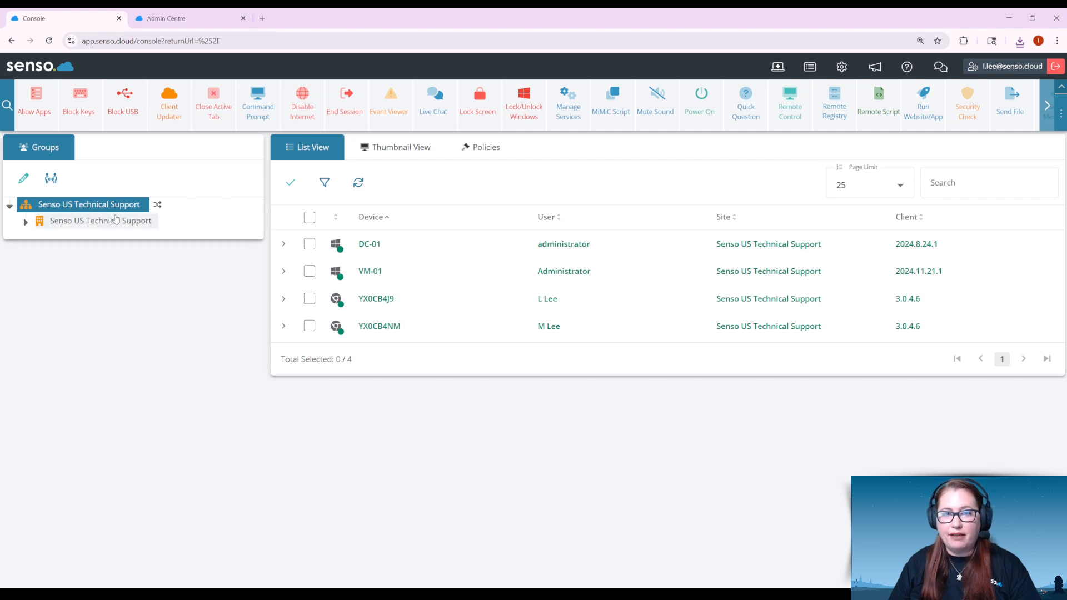
left_click(81, 222)
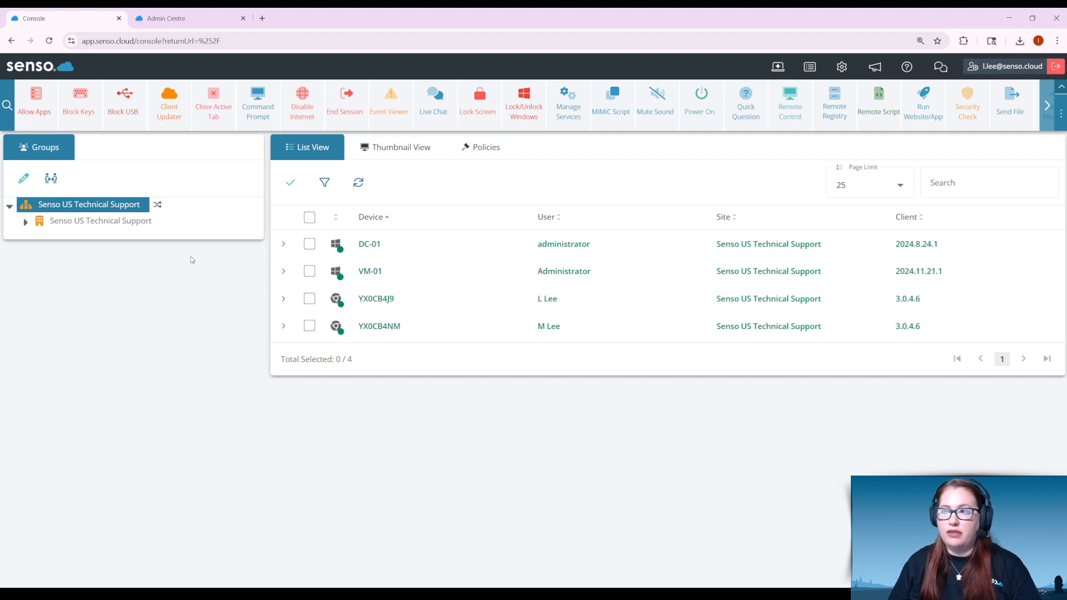
left_click(211, 18)
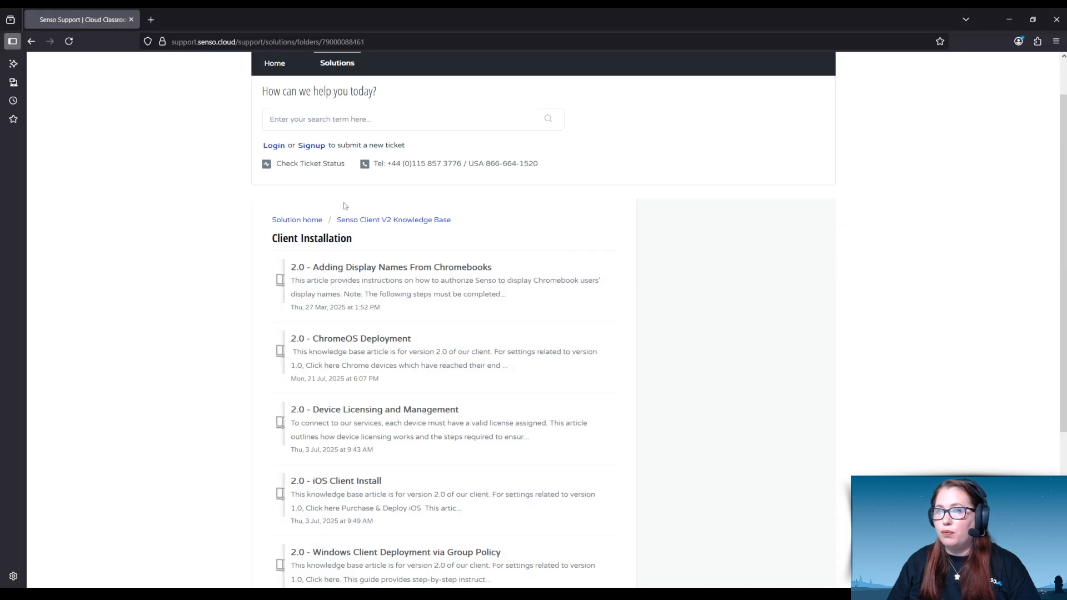
Step: Search the Senso support site for "custom msi" and review the article "Create Custom MSI with License and Site ID Attached"
left_click(282, 71)
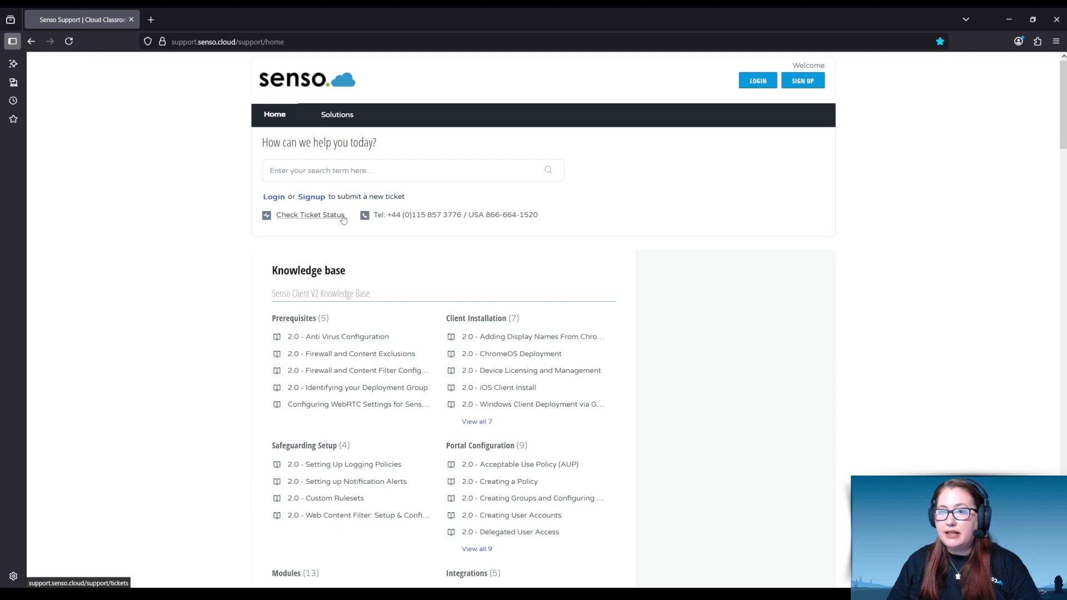
left_click(324, 172)
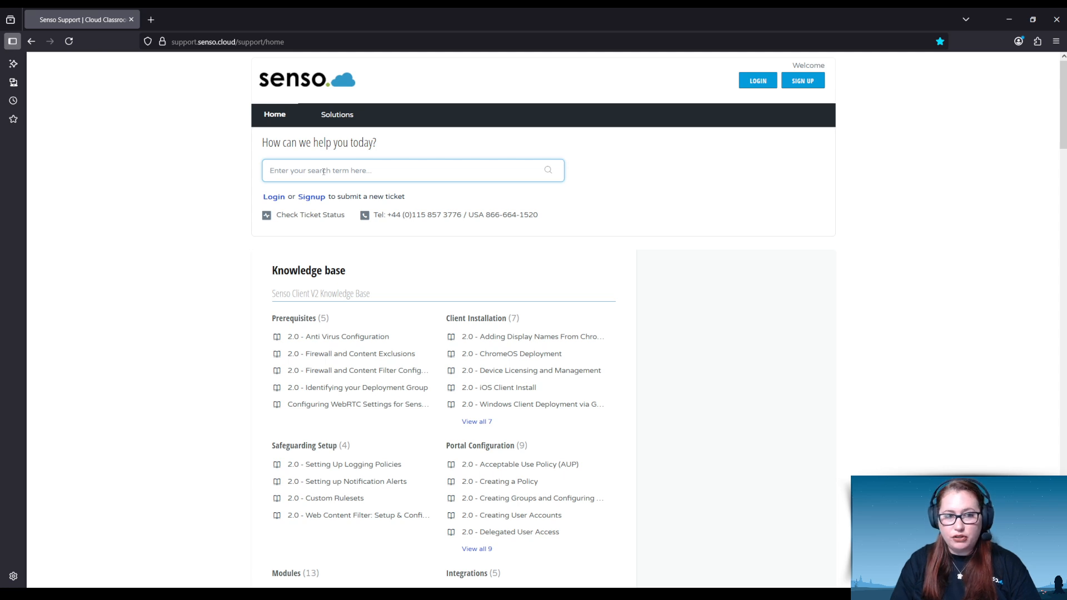
type("custom msi")
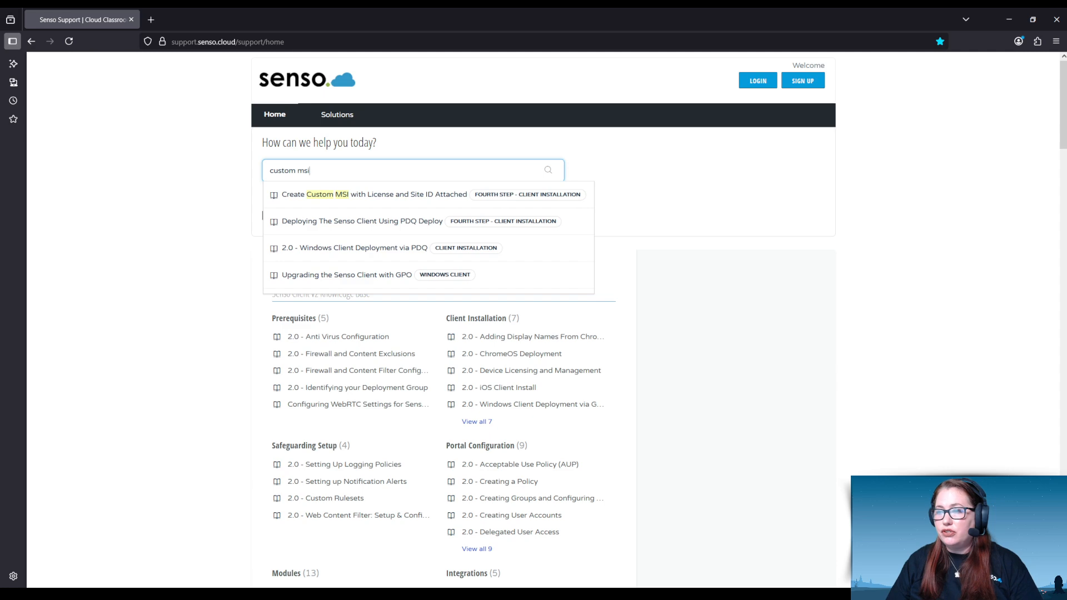
left_click(329, 195)
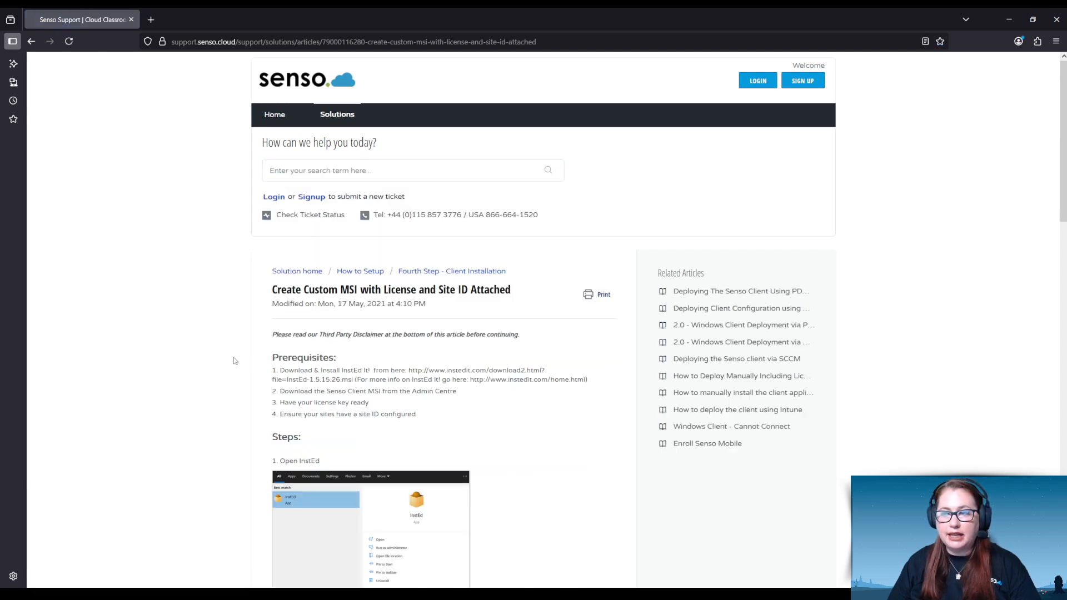
scroll(312, 342, "down", 3)
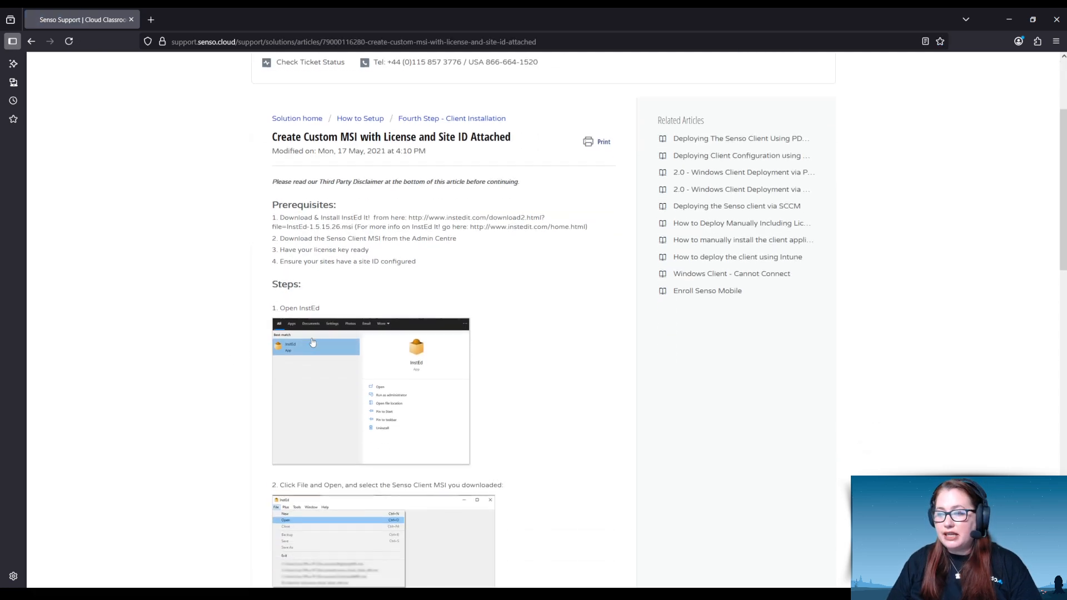
scroll(312, 343, "down", 16)
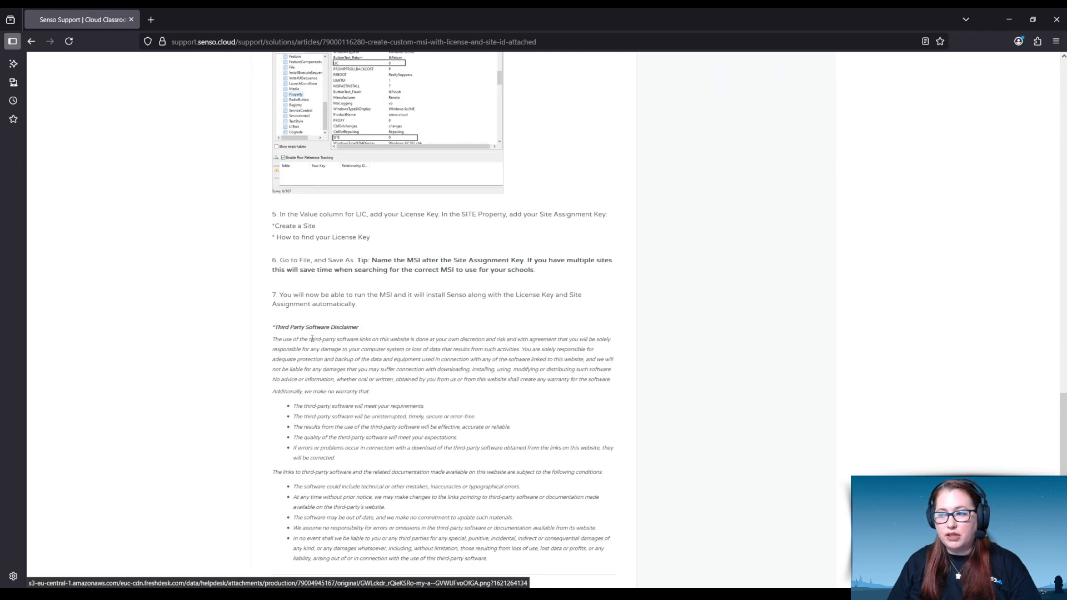
scroll(312, 339, "up", 19)
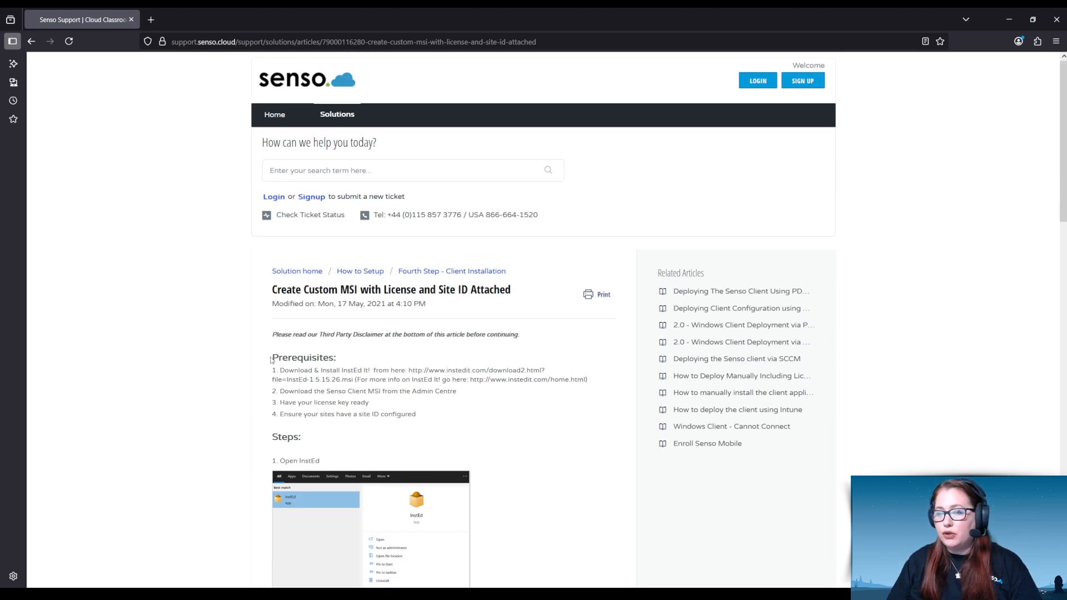
left_click_drag(272, 359, 343, 367)
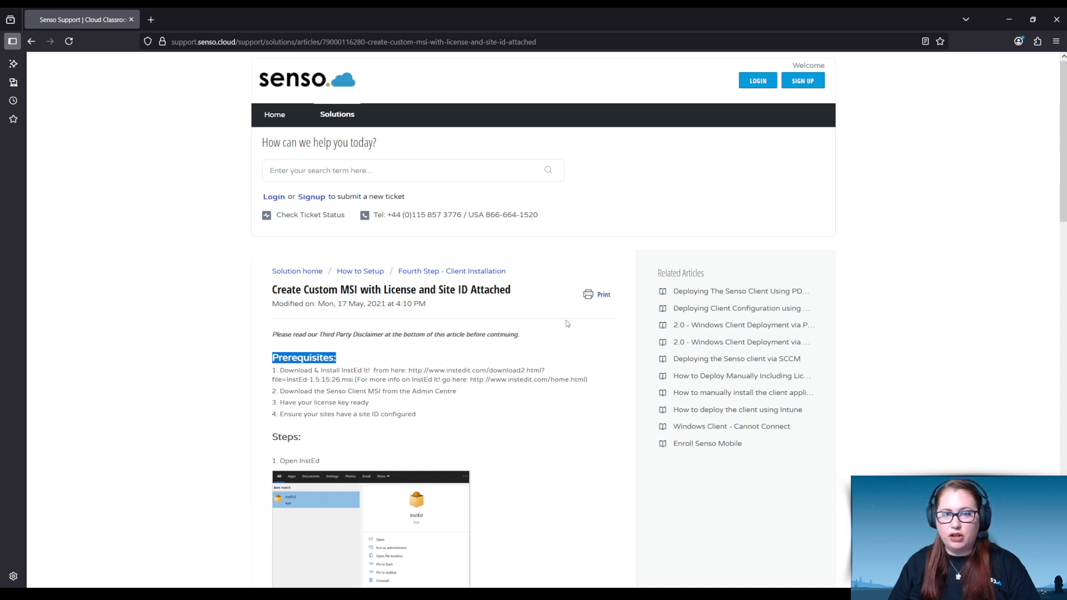
Step: Switch to InstEd and open Senso_Windows_Client_setup_x64.msi from the Downloads folder
left_click(514, 595)
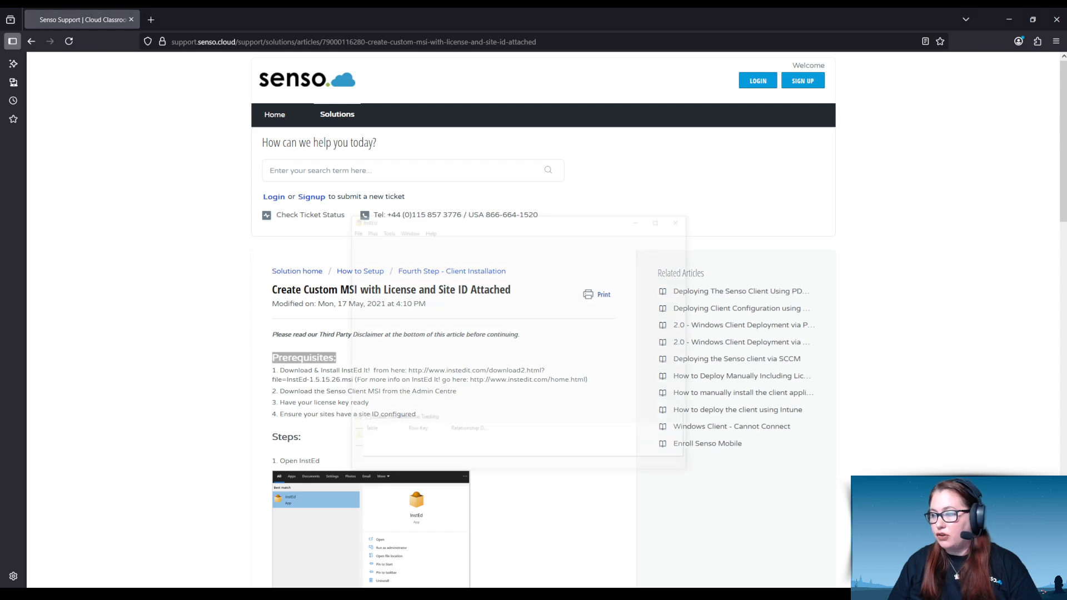
left_click_drag(523, 146, 538, 125)
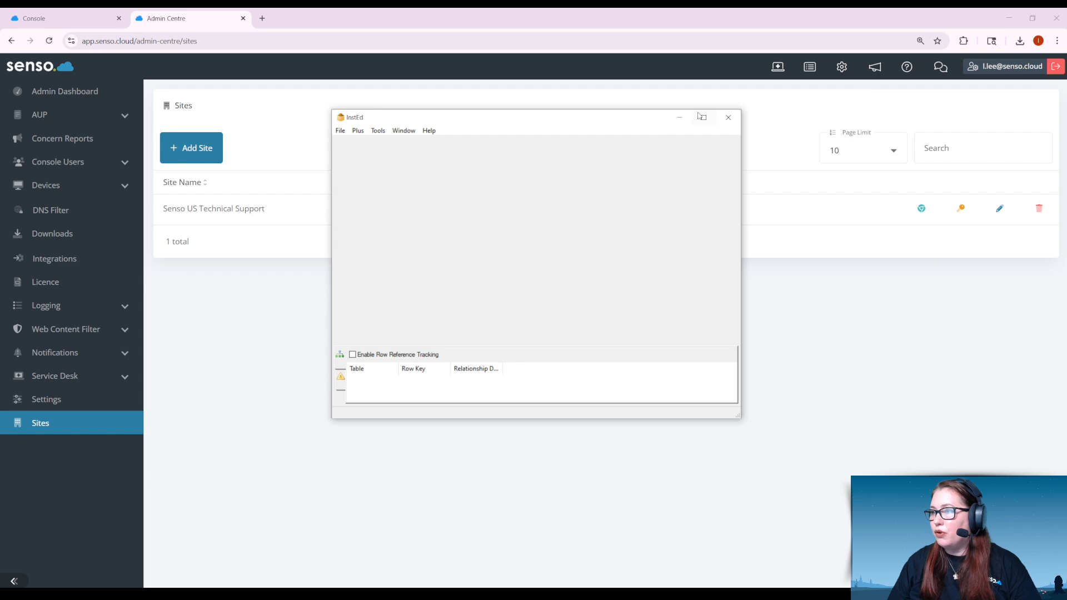
left_click_drag(582, 117, 561, 110)
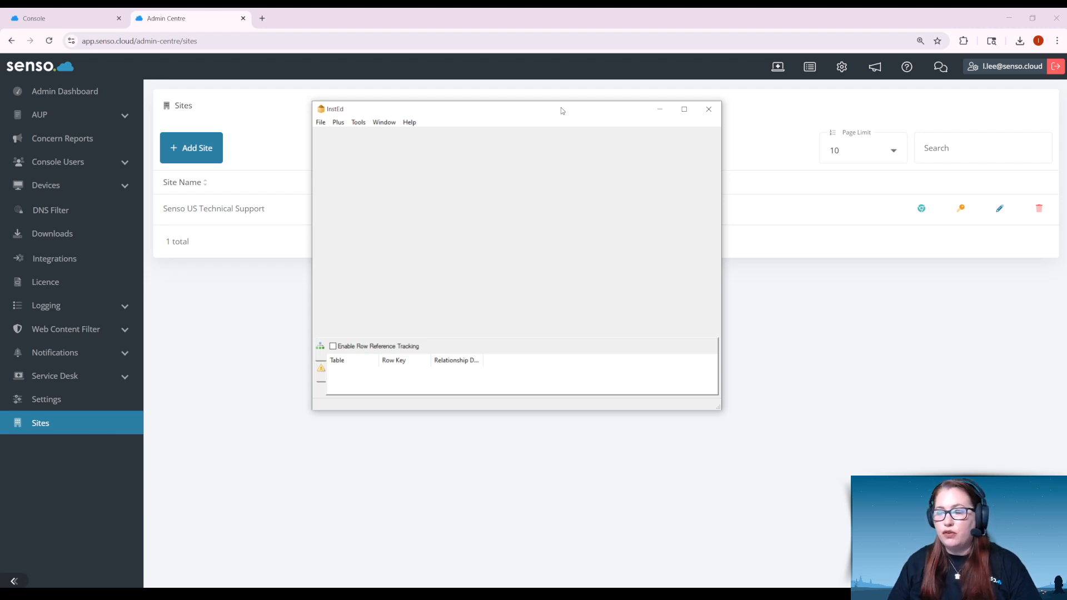
left_click(321, 122)
left_click(333, 146)
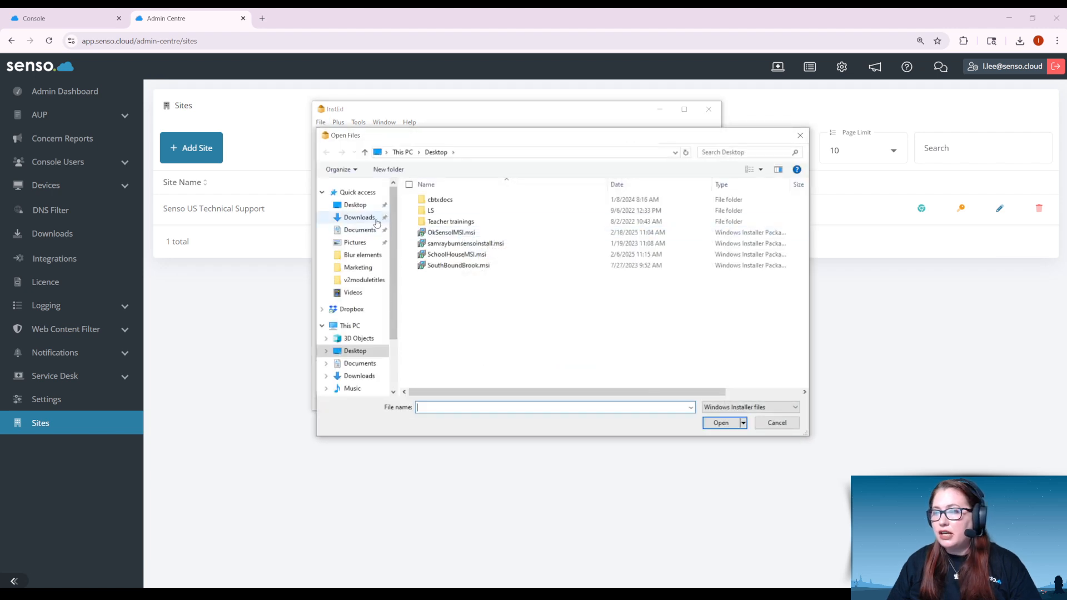
left_click(377, 222)
left_click(512, 216)
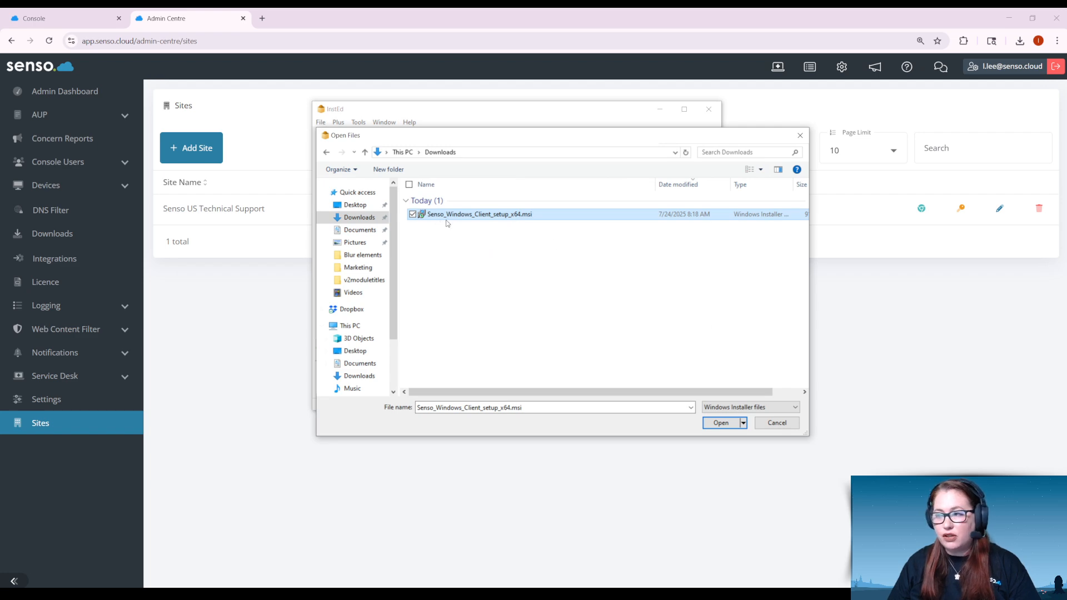
left_click(720, 423)
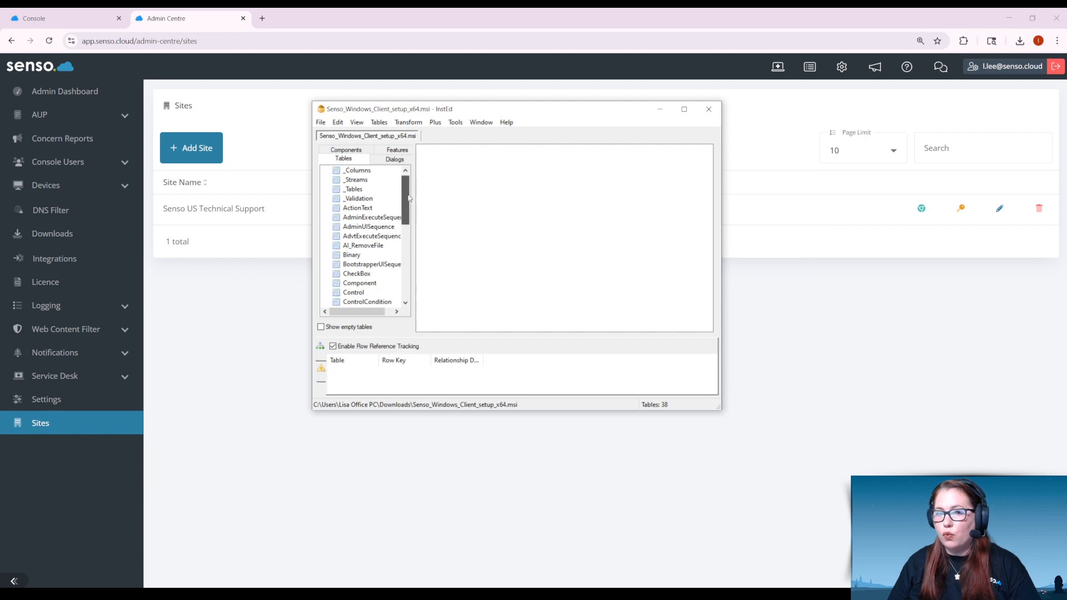
Step: Display the installer's Property table and sort its rows by property name
left_click_drag(408, 198, 402, 251)
left_click(355, 274)
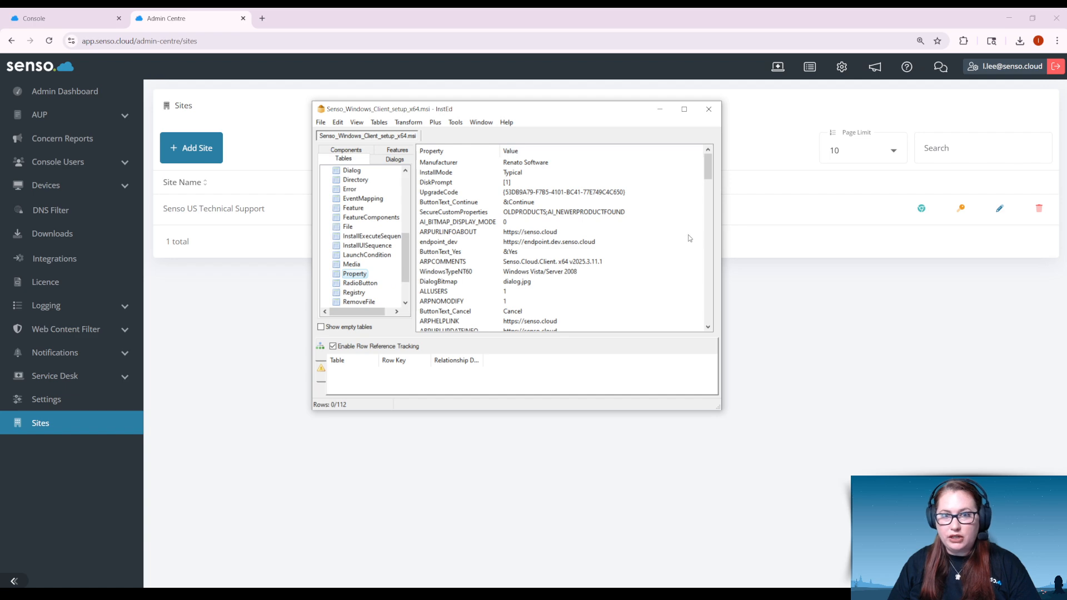
left_click(464, 154)
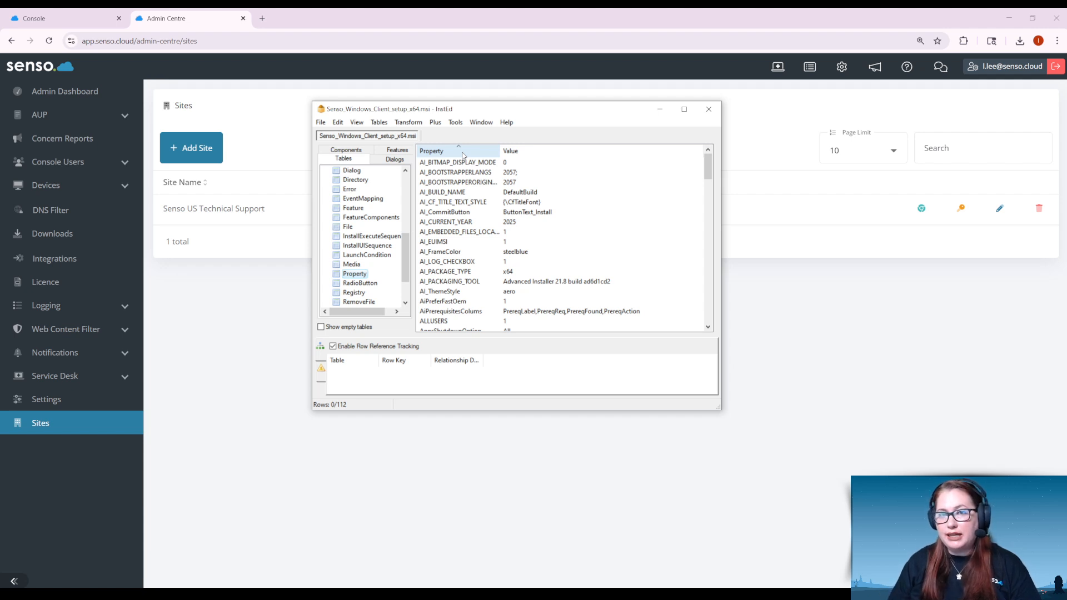
Step: Replace the value of the LIC property with the organisation's licence key
scroll(482, 196, "down", 6)
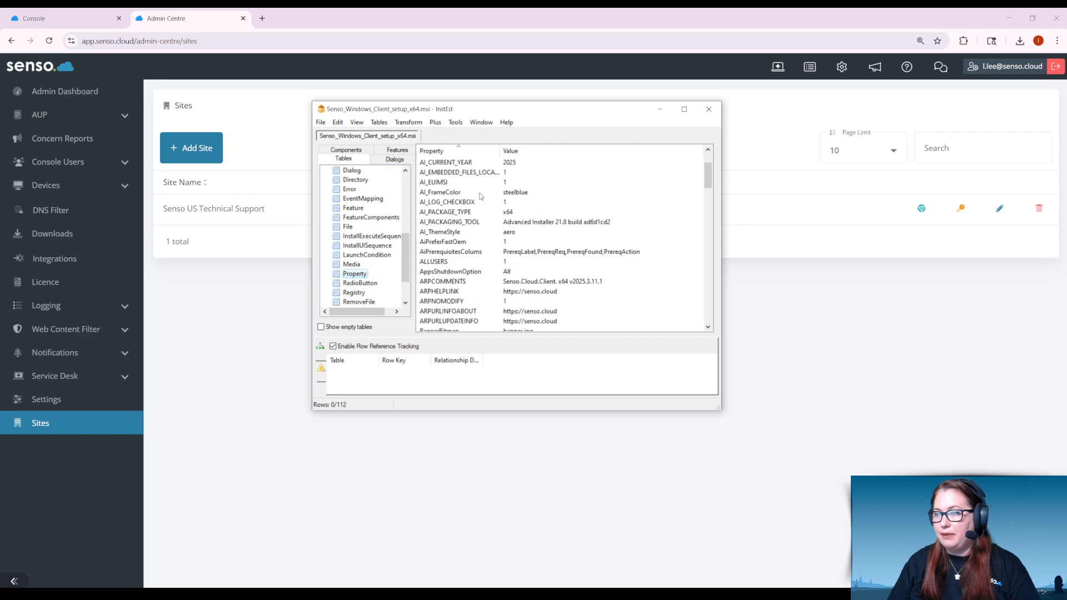
scroll(481, 196, "down", 12)
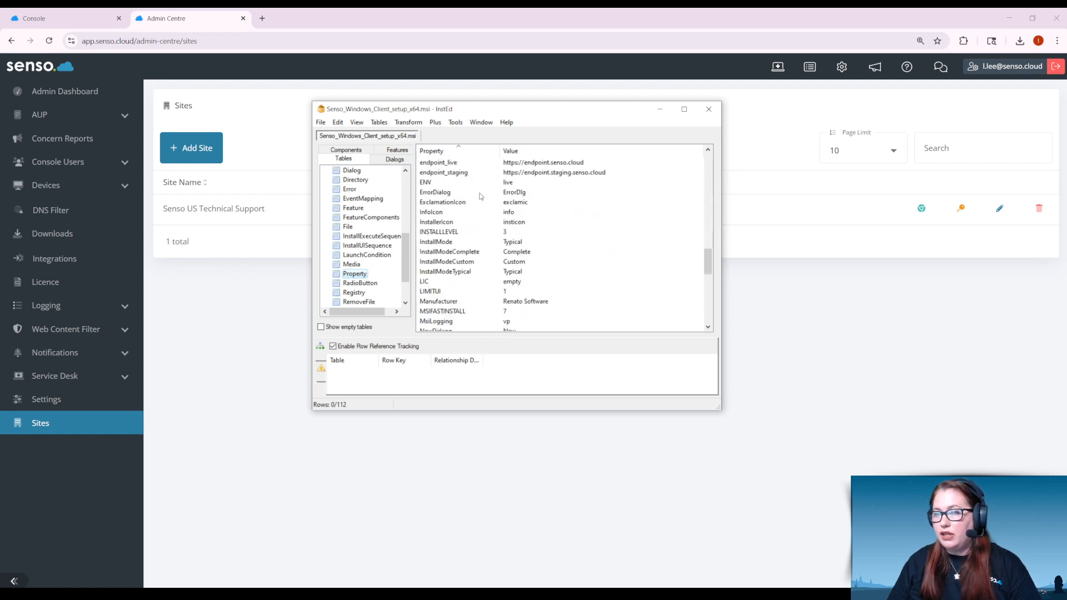
left_click(519, 282)
left_click(519, 282)
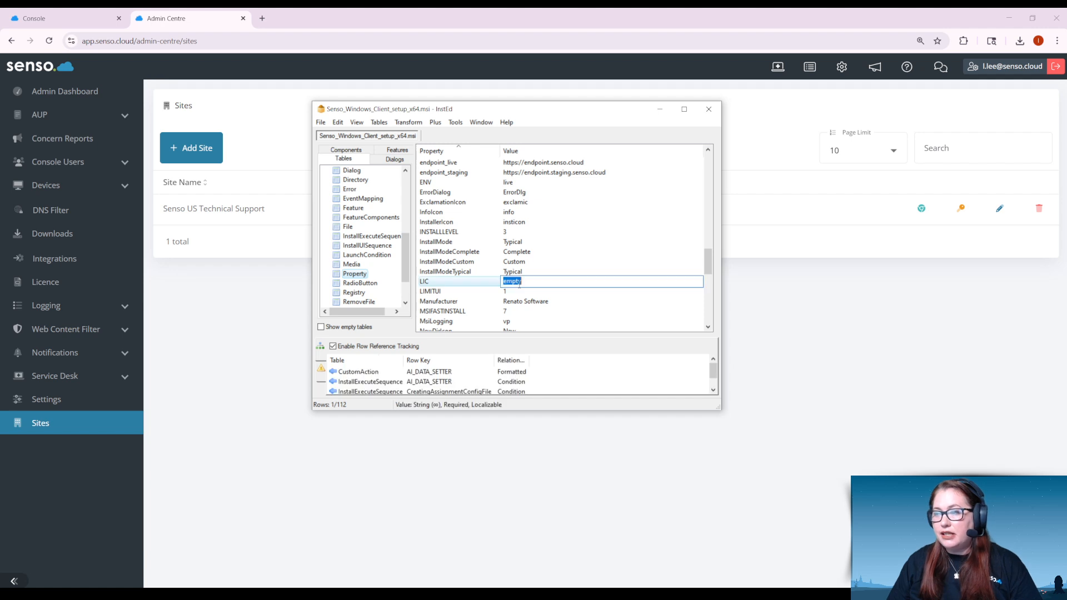
type("xxx")
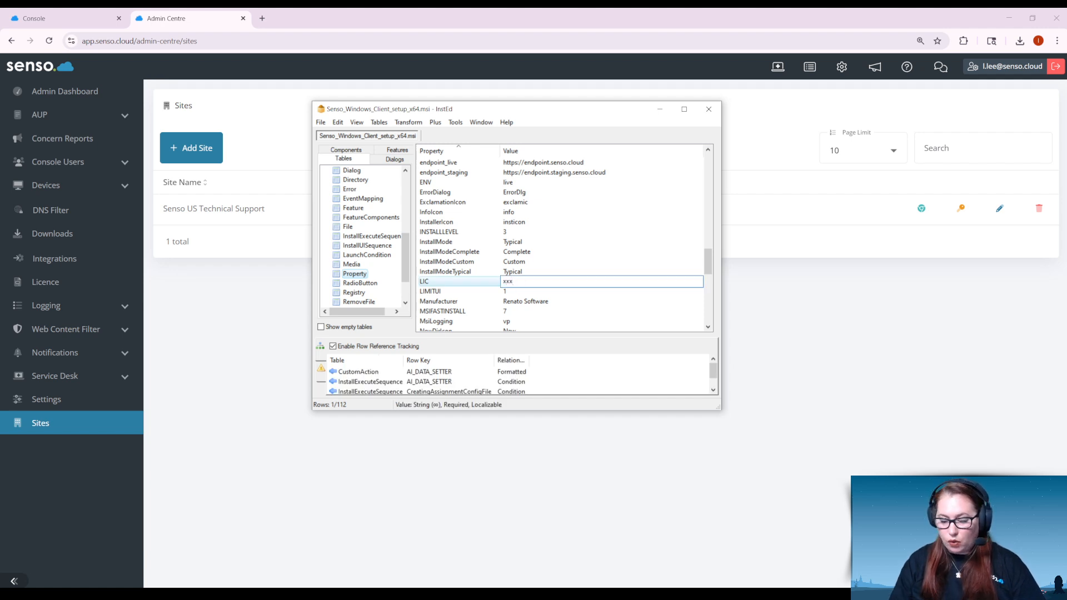
type("-xxx-x")
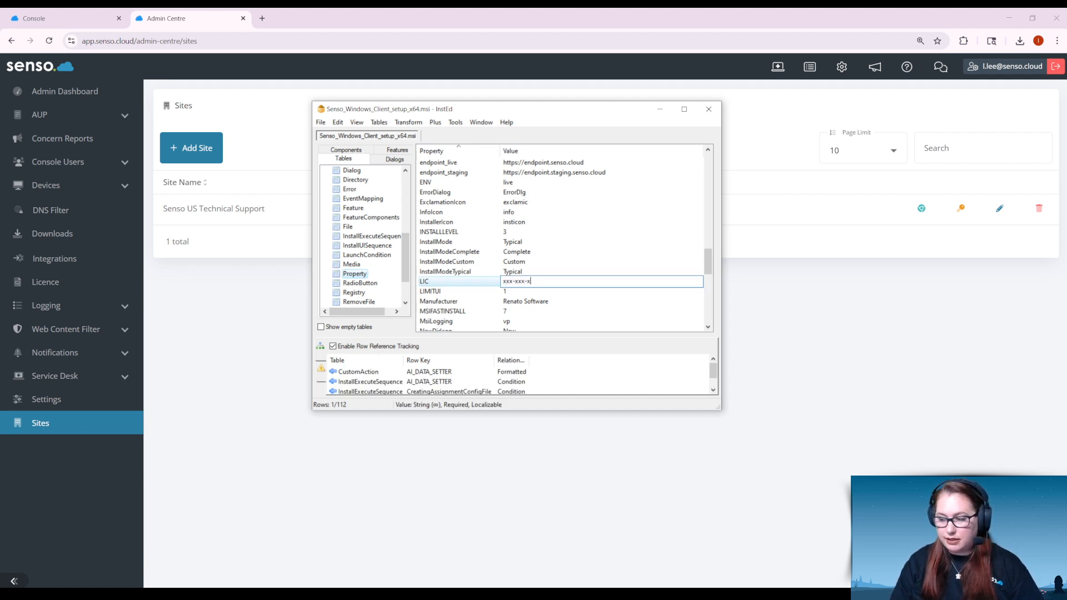
type("xx")
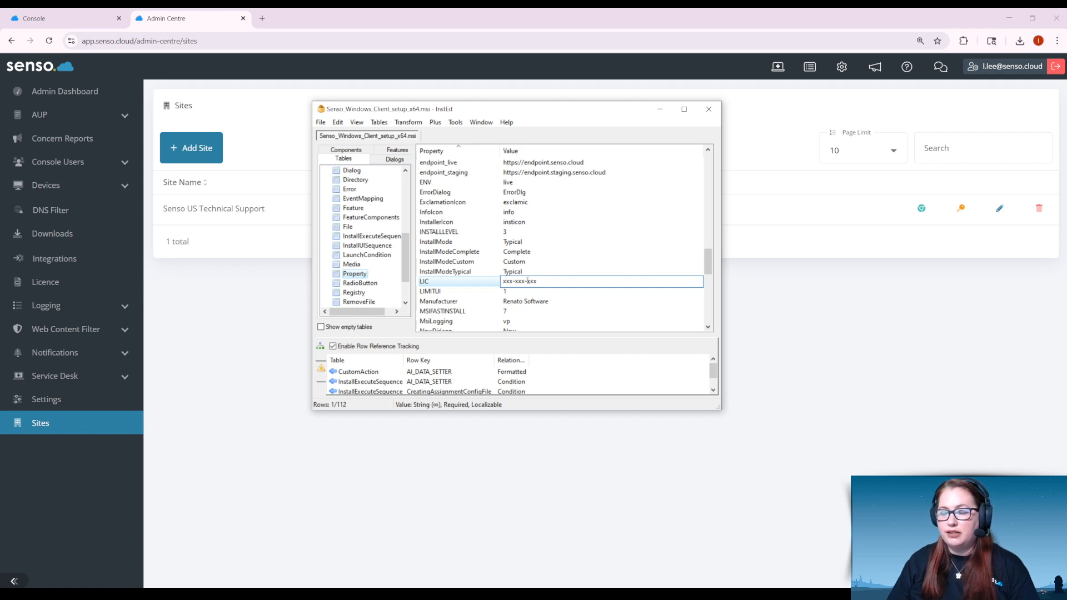
Step: Set the value of the SID property to the site assignment key 001
scroll(528, 282, "down", 4)
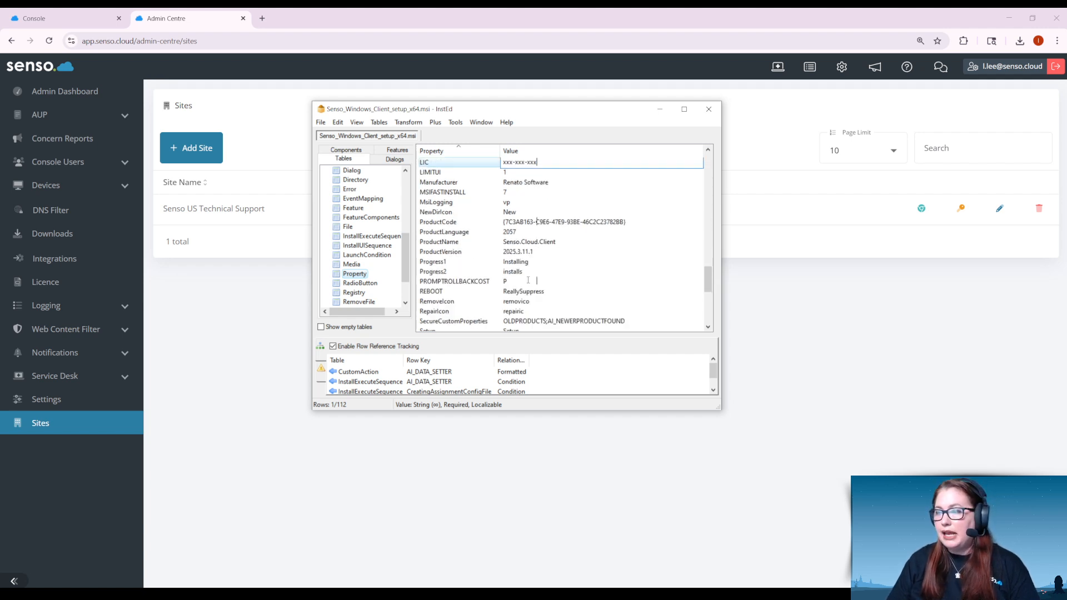
scroll(528, 280, "down", 2)
left_click(513, 283)
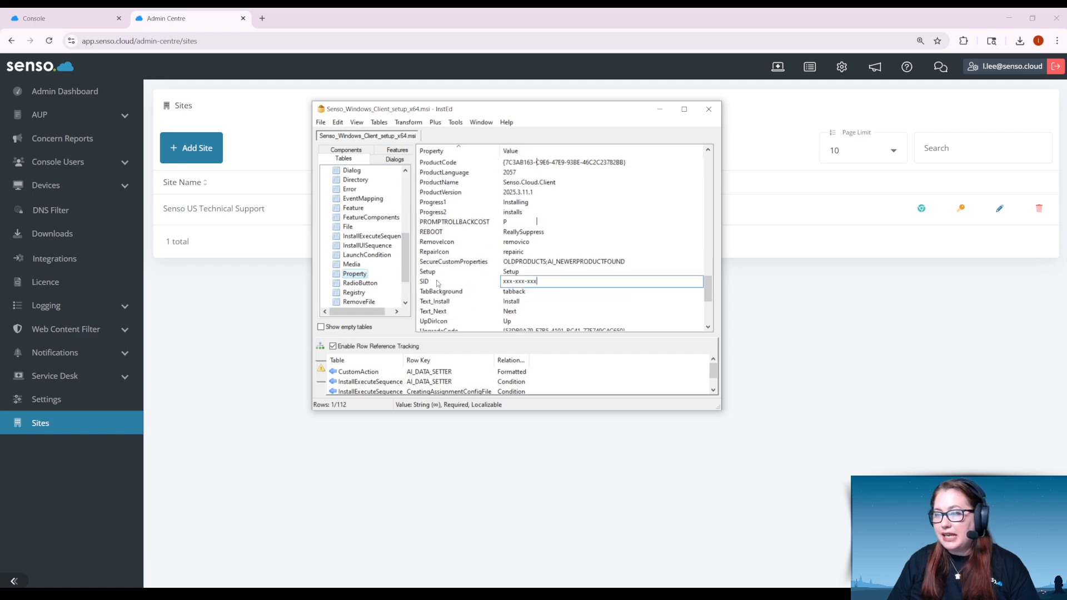
left_click_drag(538, 281, 494, 282)
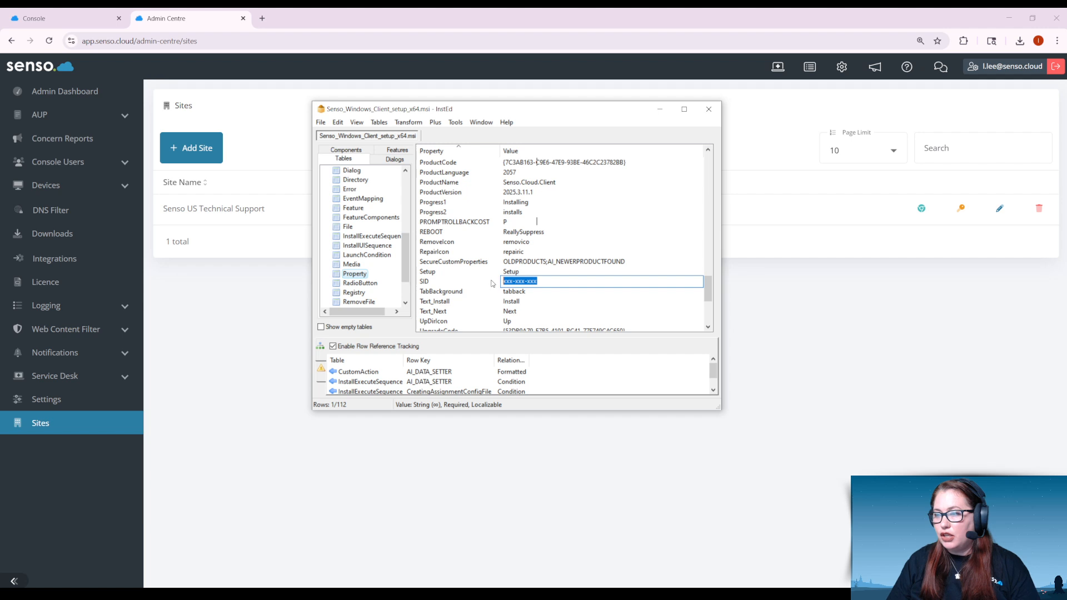
key("BackSpace")
type("001")
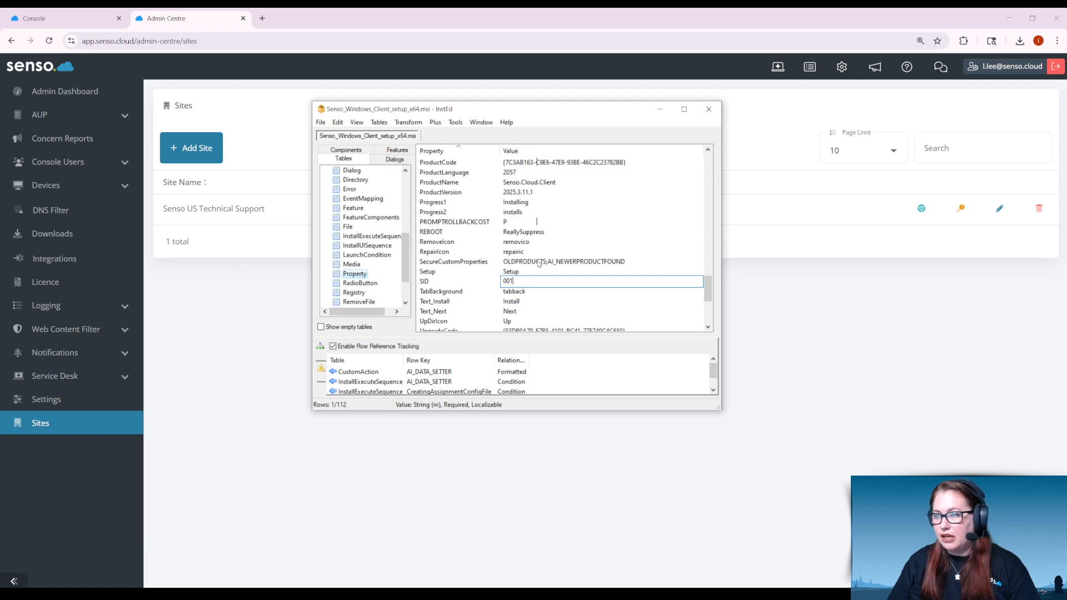
Step: Correct the value of the LIC property in the Property table by entering the organisation's licence key
scroll(538, 262, "up", 3)
left_click(528, 191)
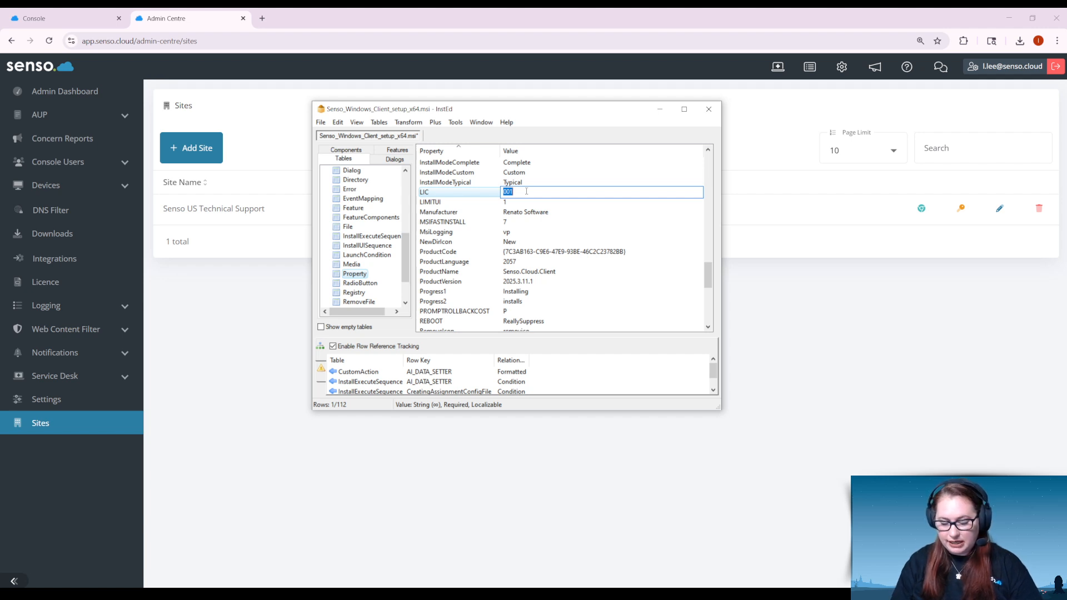
type("xxx-xxx")
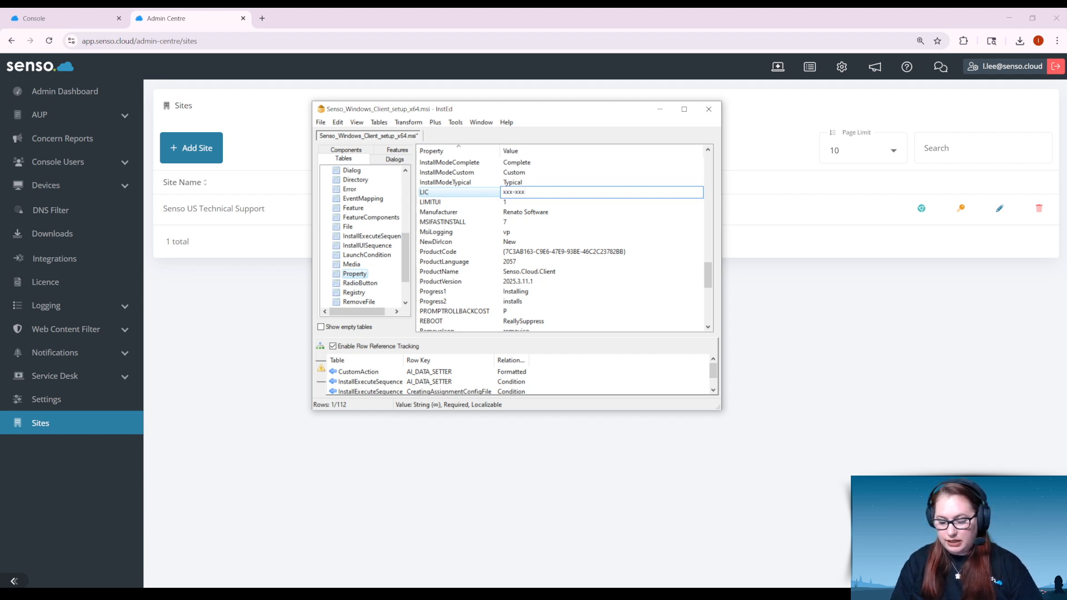
type("-xxx")
left_click(573, 223)
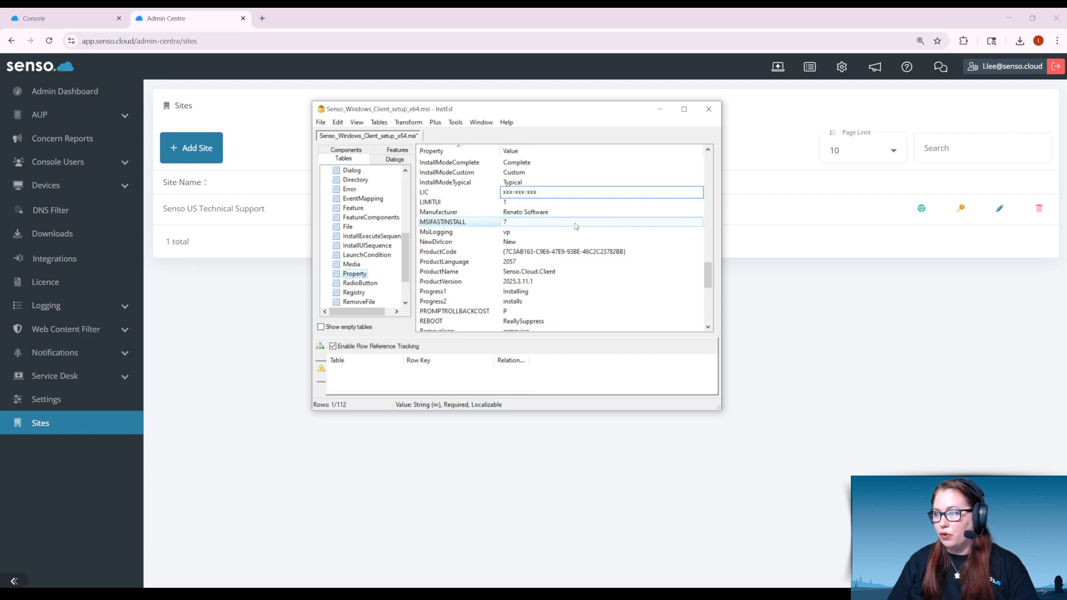
Step: Replace the SID property's value with the site assignment key 001
scroll(552, 259, "down", 2)
scroll(551, 260, "down", 1)
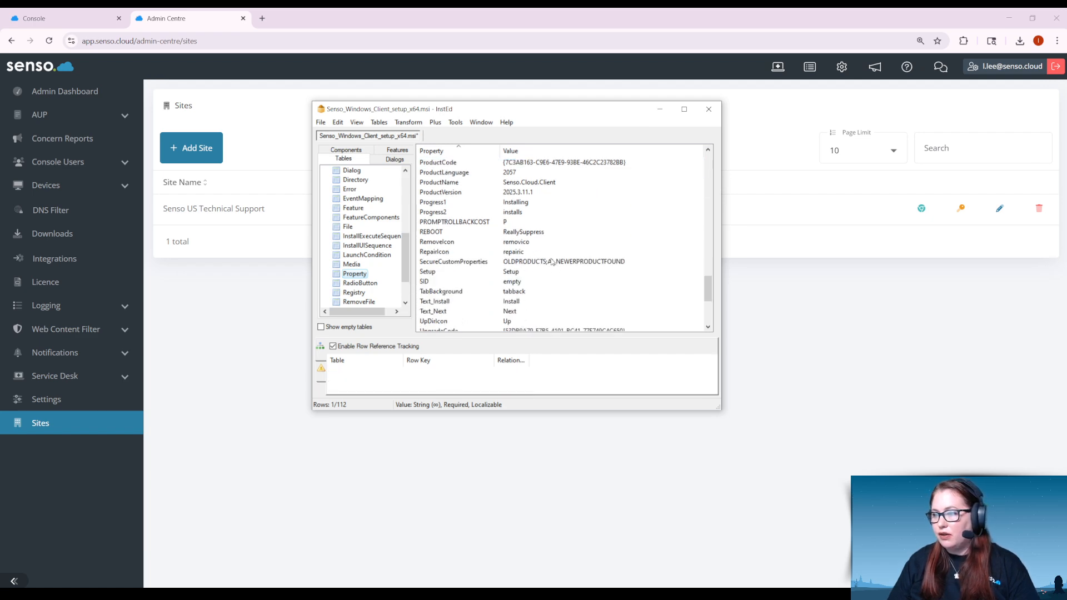
left_click(523, 283)
left_click(523, 282)
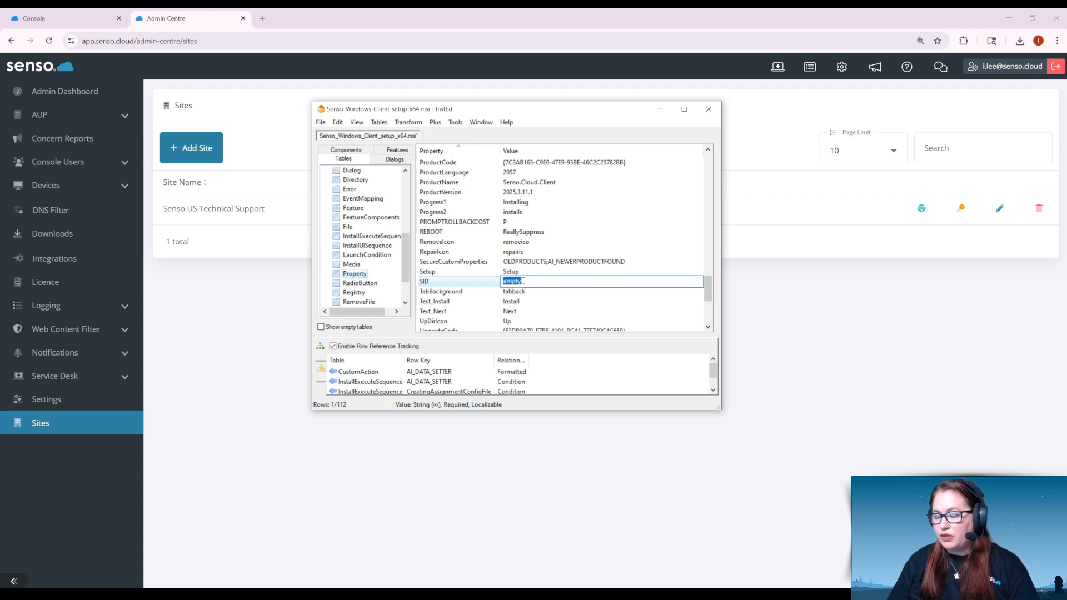
type("00")
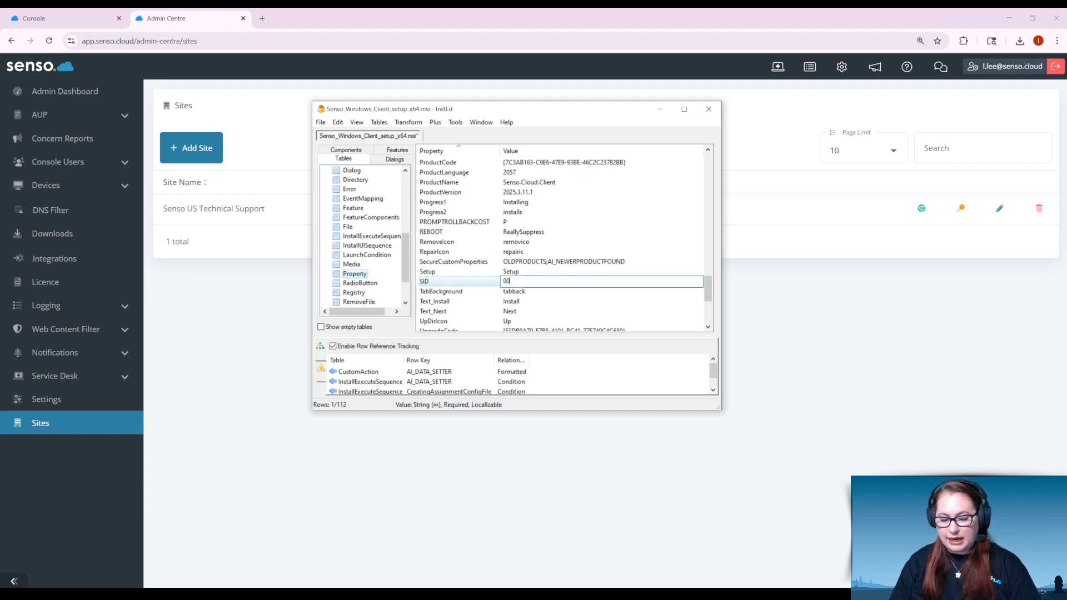
type("21")
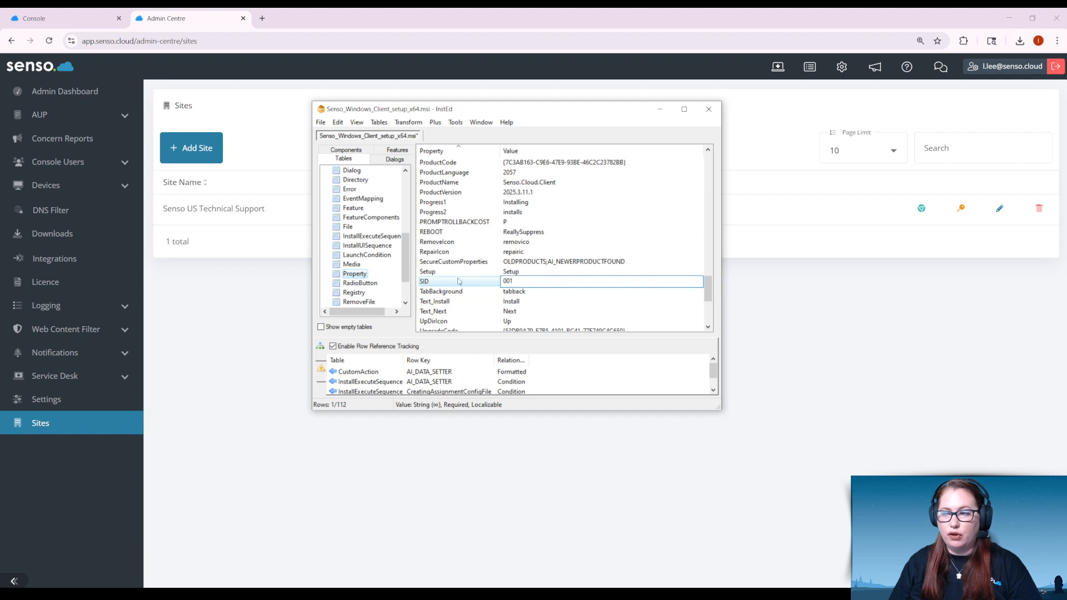
left_click(321, 122)
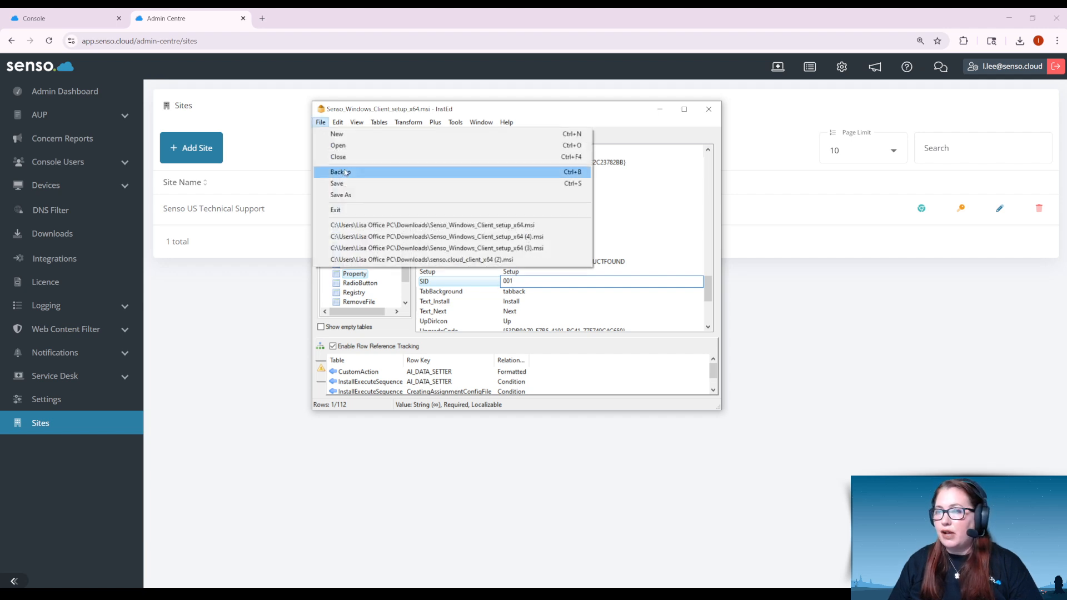
left_click(345, 194)
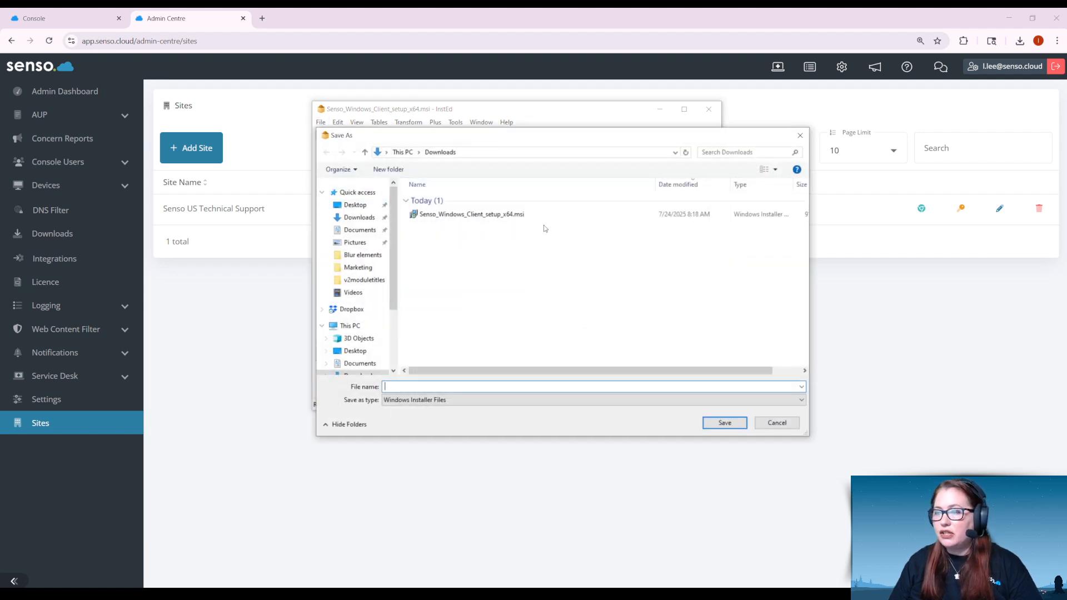
left_click(758, 422)
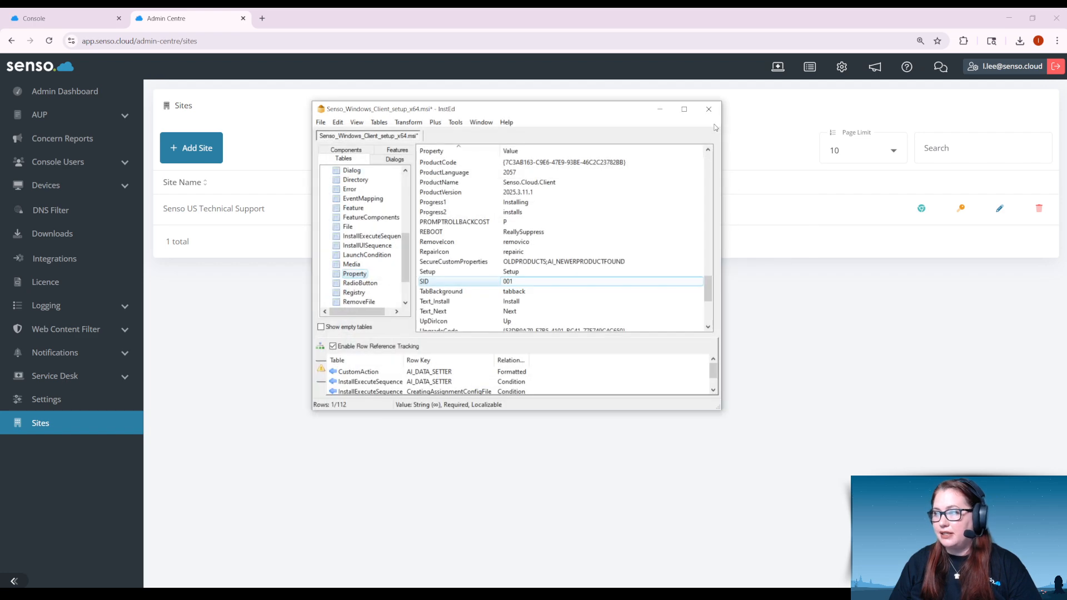
Step: Close InstEd and open the Manage Devices page in the Senso Admin Centre
left_click(710, 111)
left_click(573, 340)
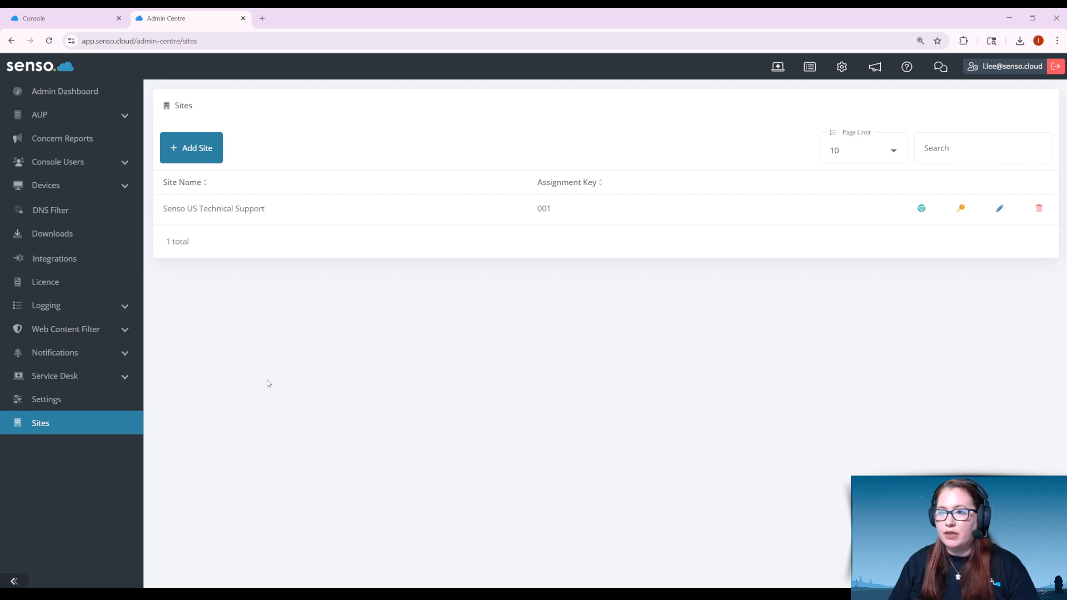
left_click(112, 195)
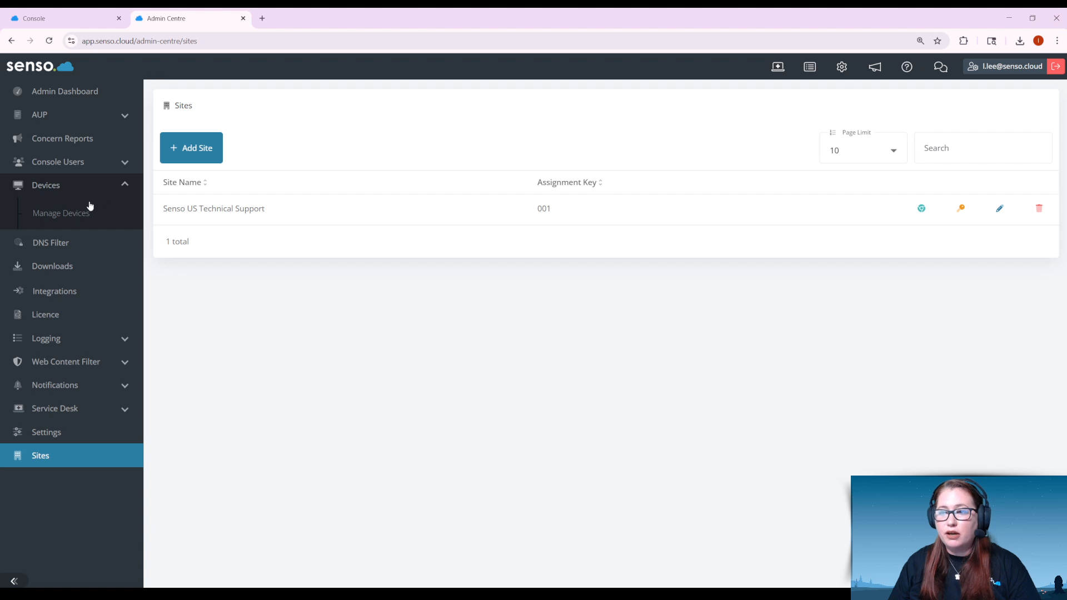
left_click(78, 217)
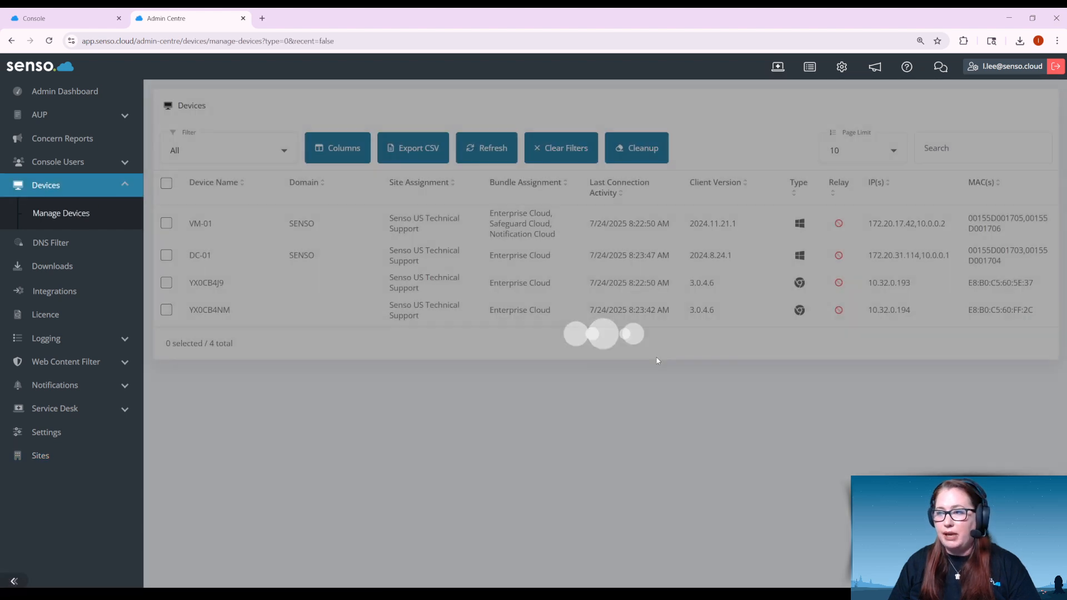